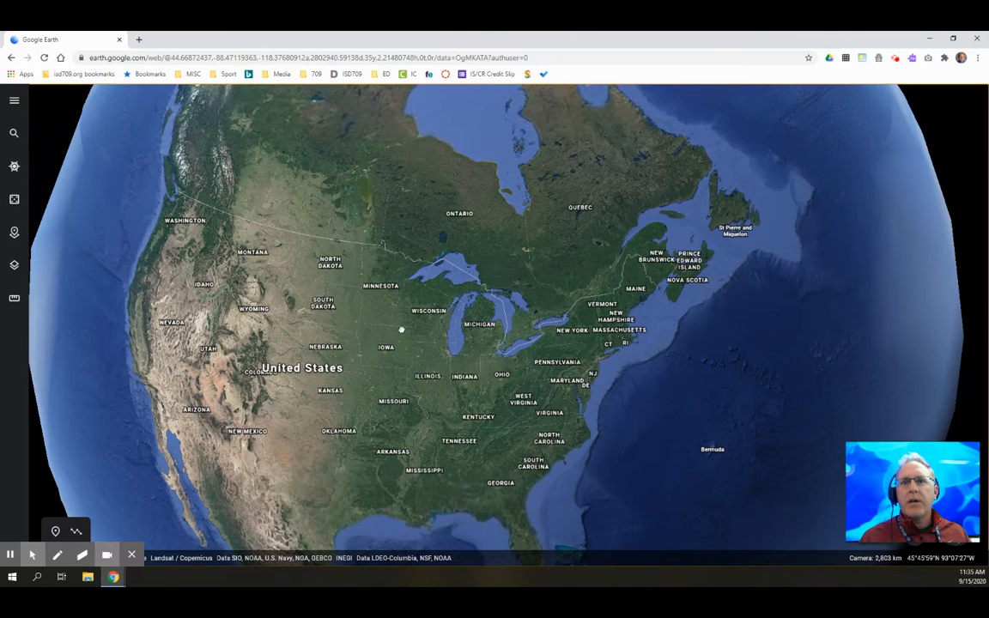
scroll(404, 331, down, 3)
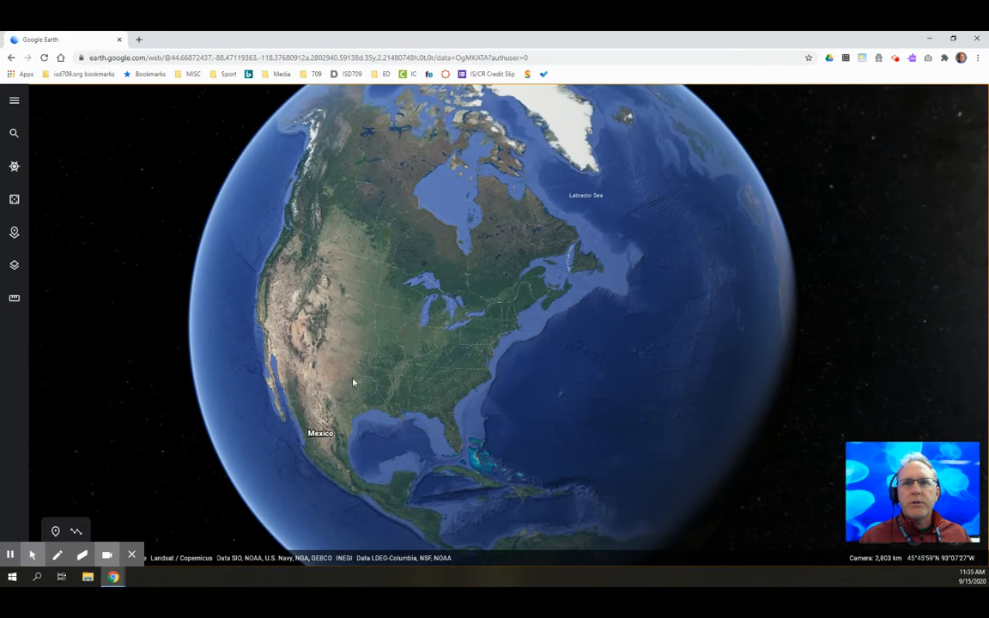
drag(414, 428, 469, 436)
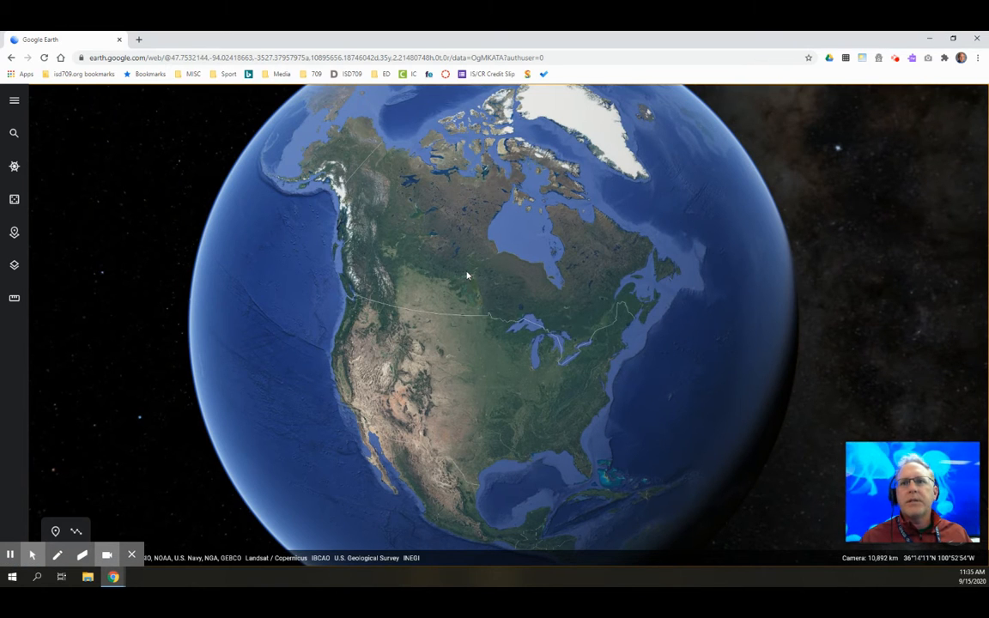
scroll(508, 340, up, 3)
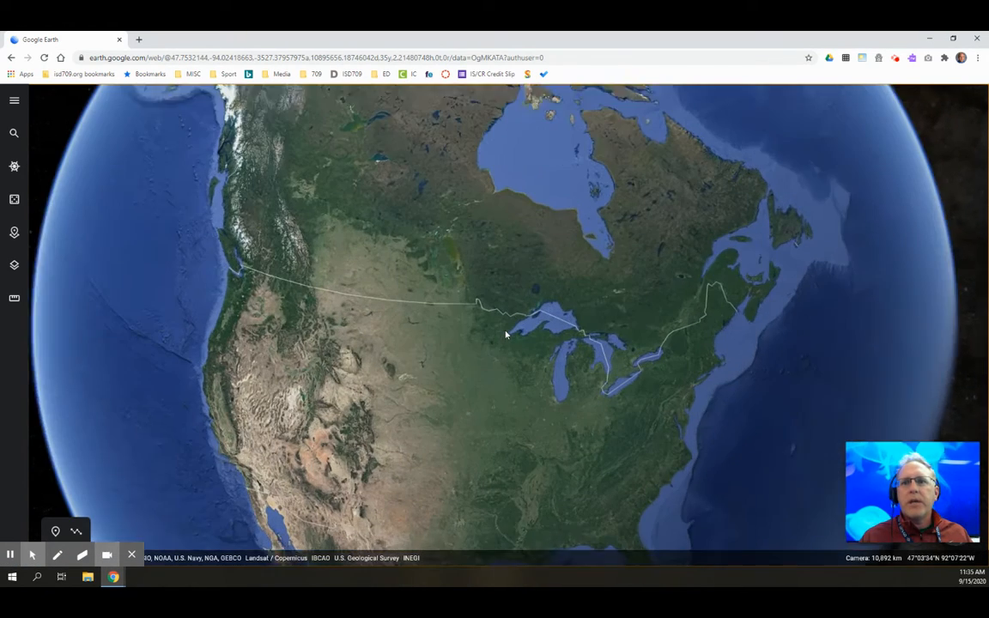
scroll(459, 312, up, 3)
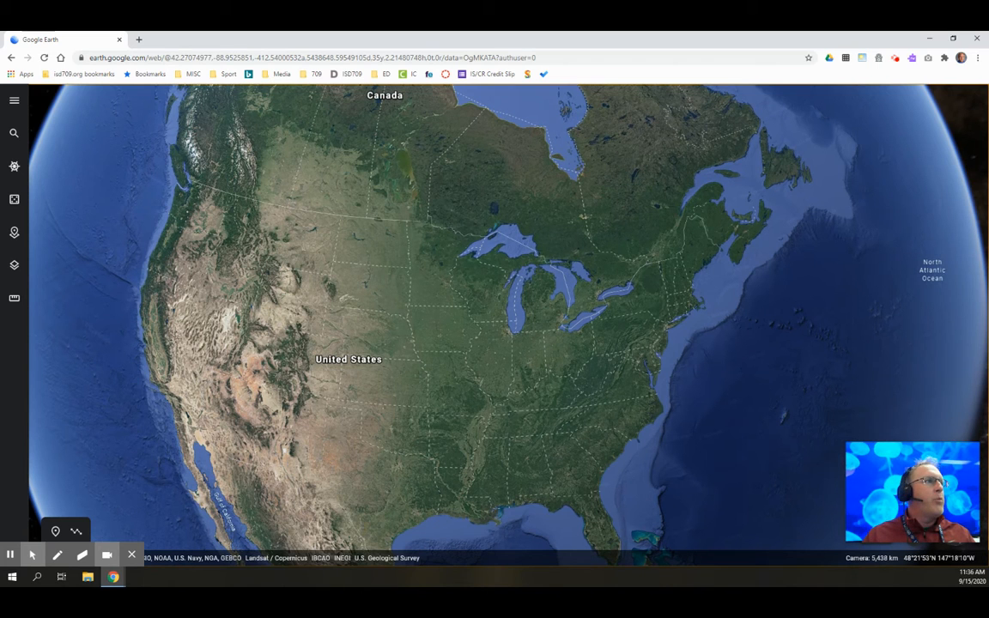
Switch to Google Drive and look up Earth among the Google apps, then return to the Google Earth page
drag(0, 39, 240, 47)
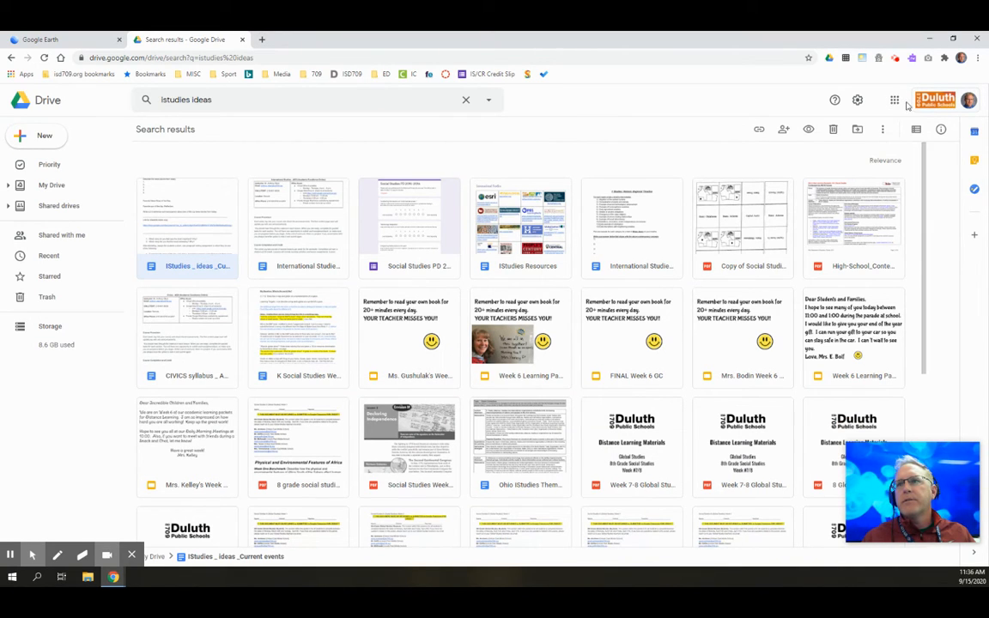
click(894, 100)
scroll(910, 266, down, 4)
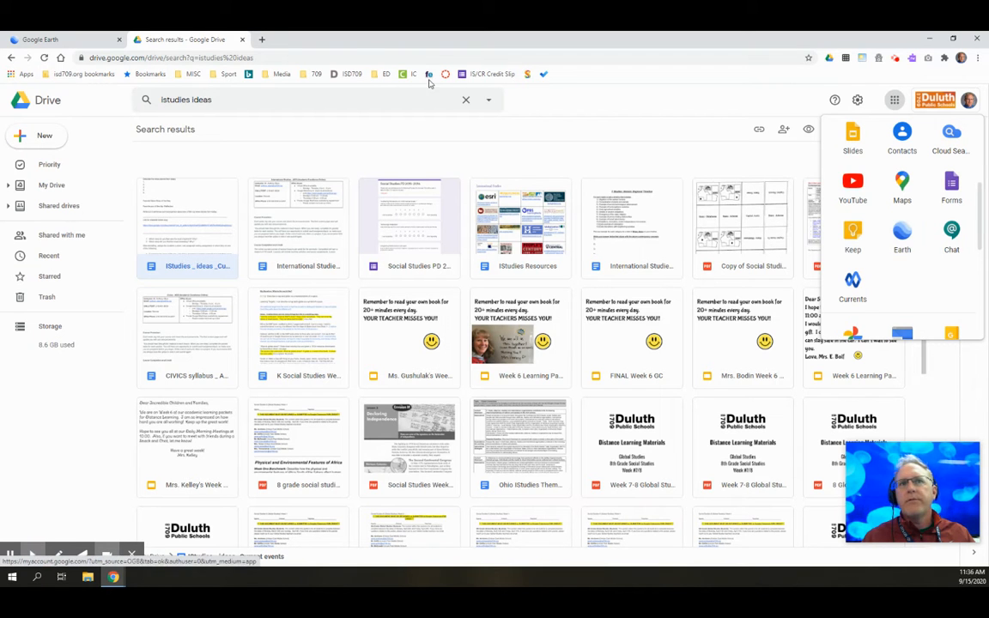
drag(153, 43, 2, 51)
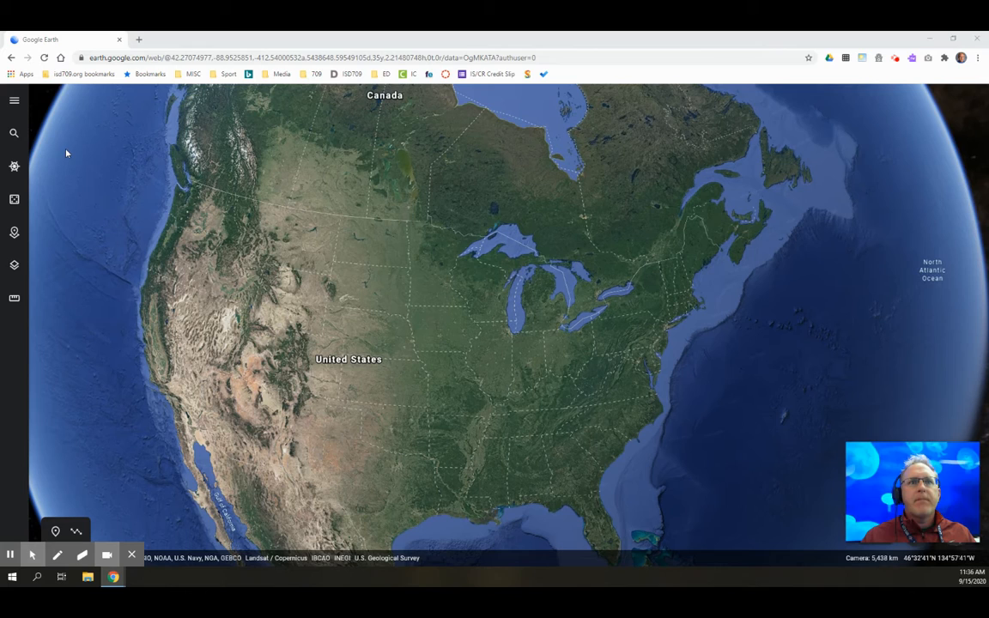
Look over the general Google Earth options and the available map styles and layers
click(13, 101)
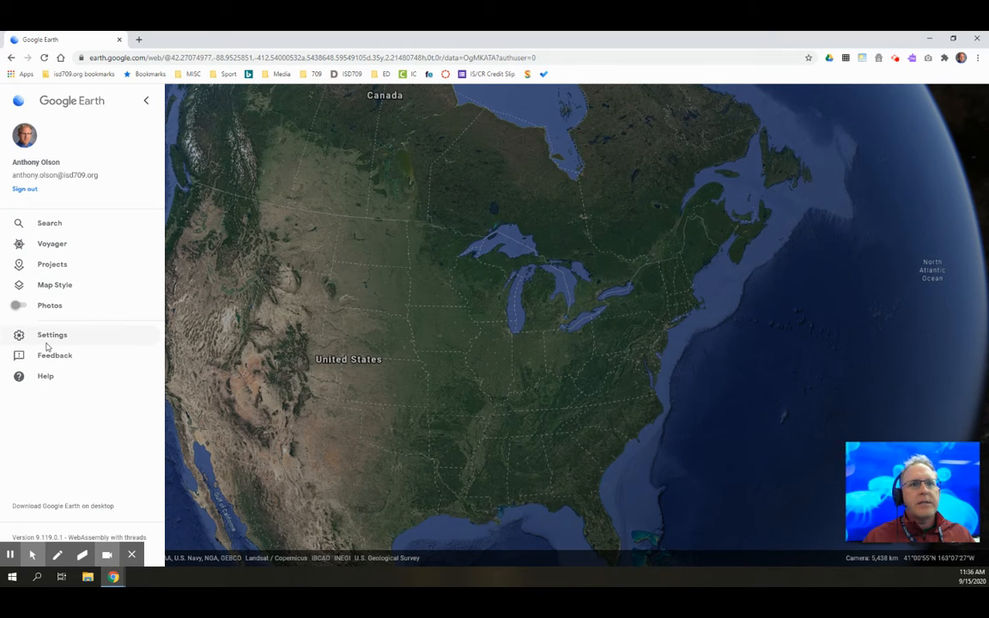
click(144, 103)
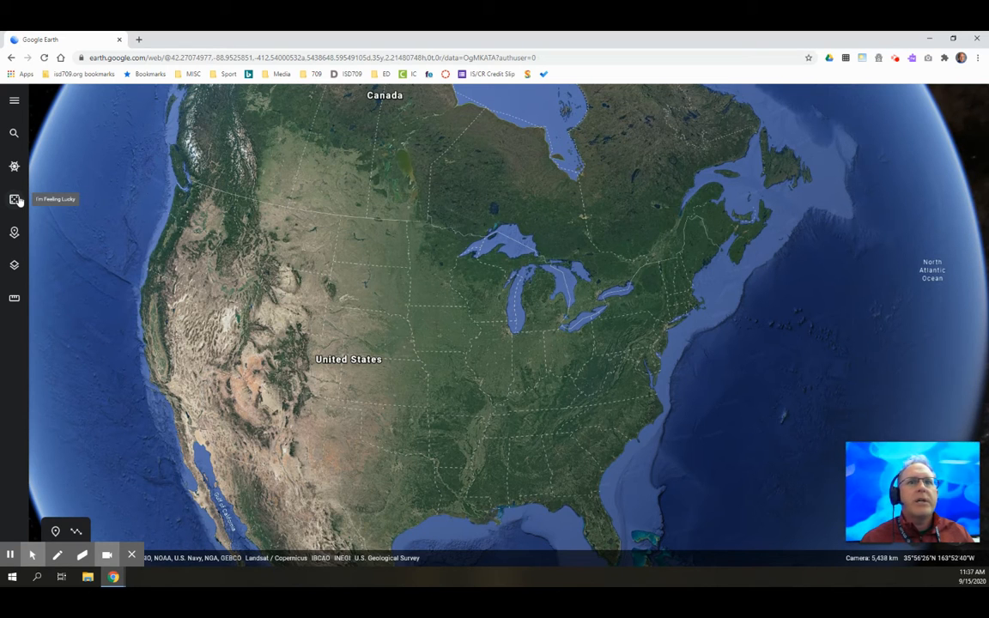
click(16, 268)
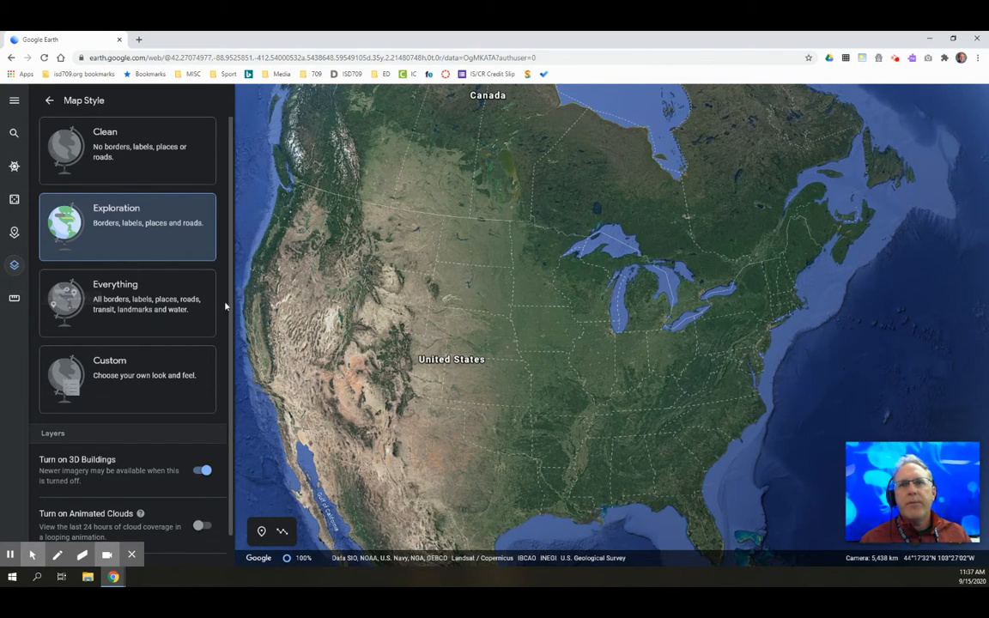
click(14, 251)
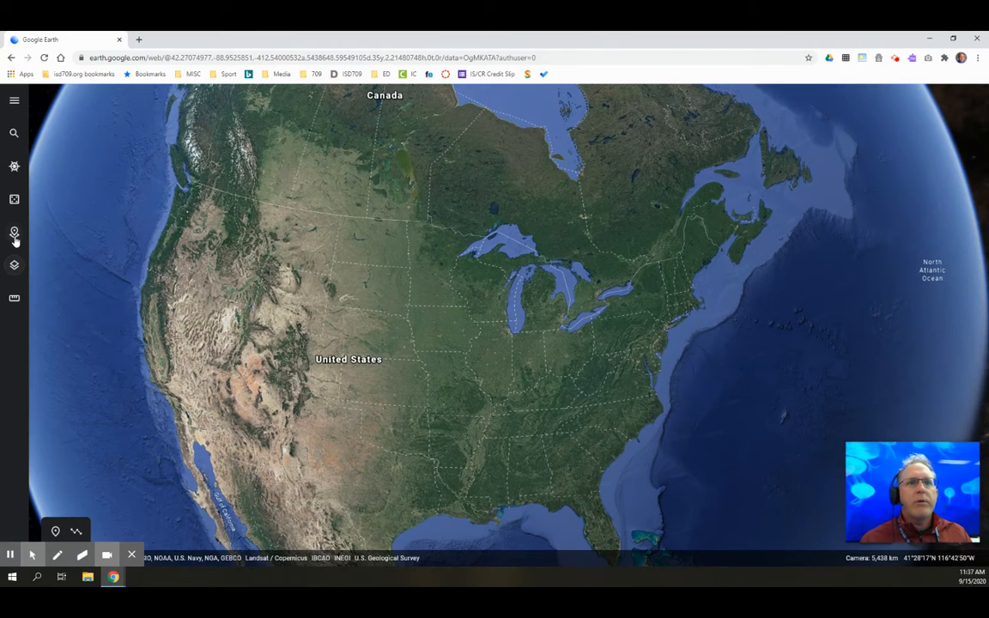
Create a new project in Google Drive and title it "Current Events"
click(14, 239)
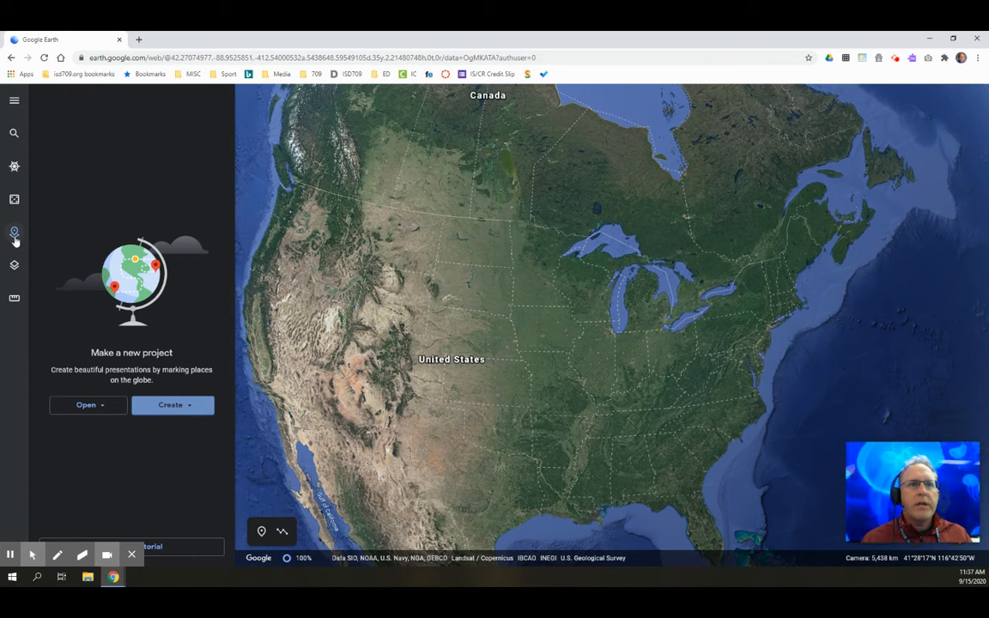
click(168, 409)
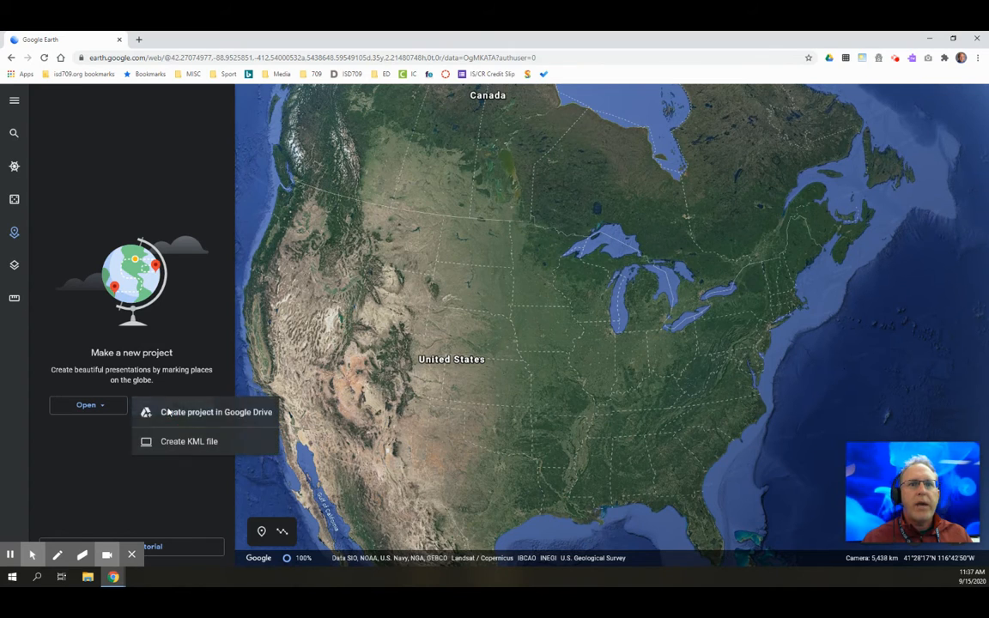
click(229, 416)
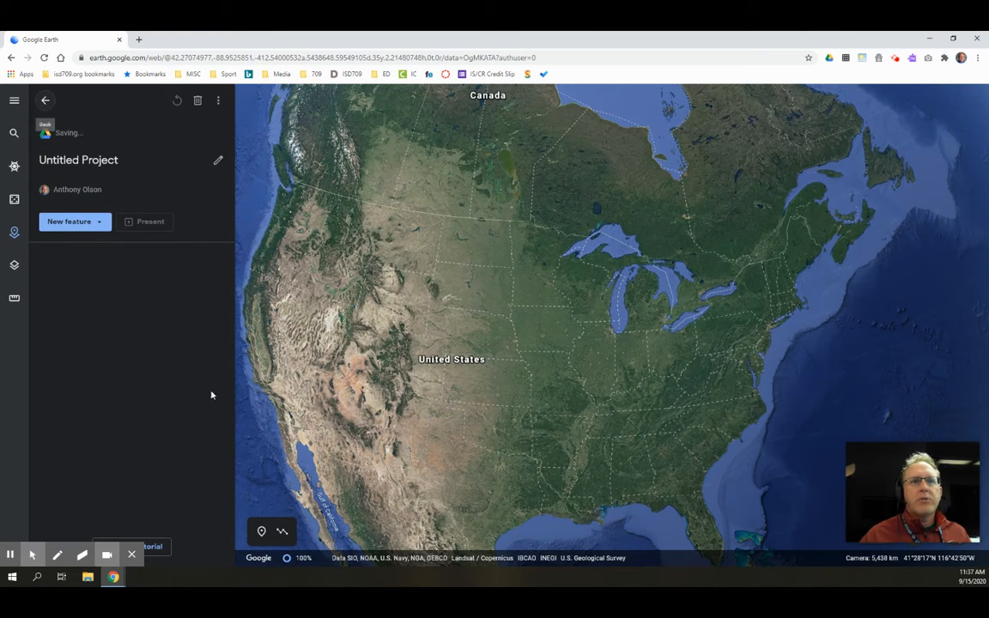
click(121, 160)
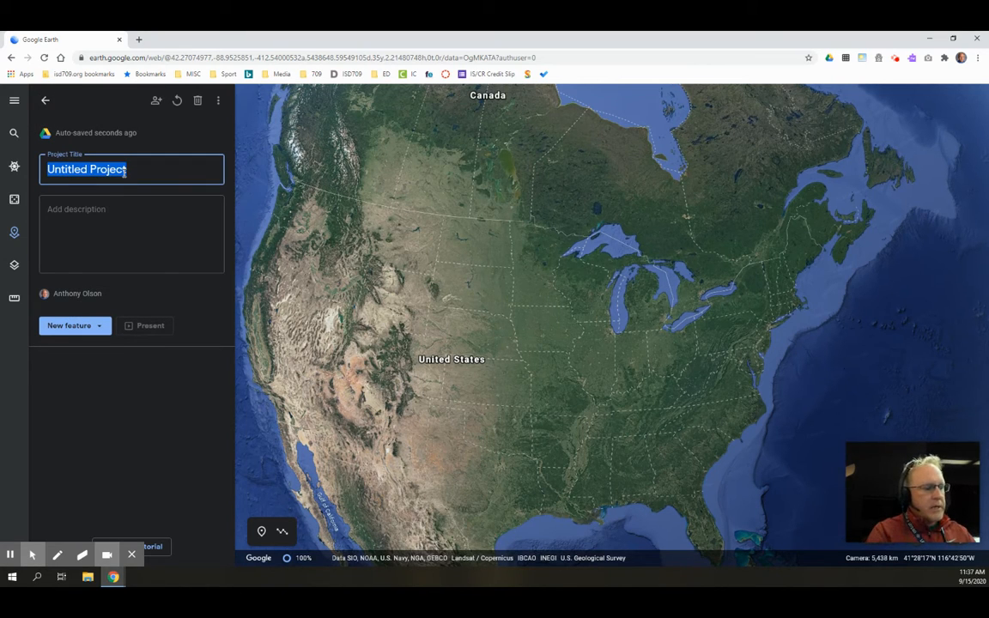
text(Current Events)
key(Return)
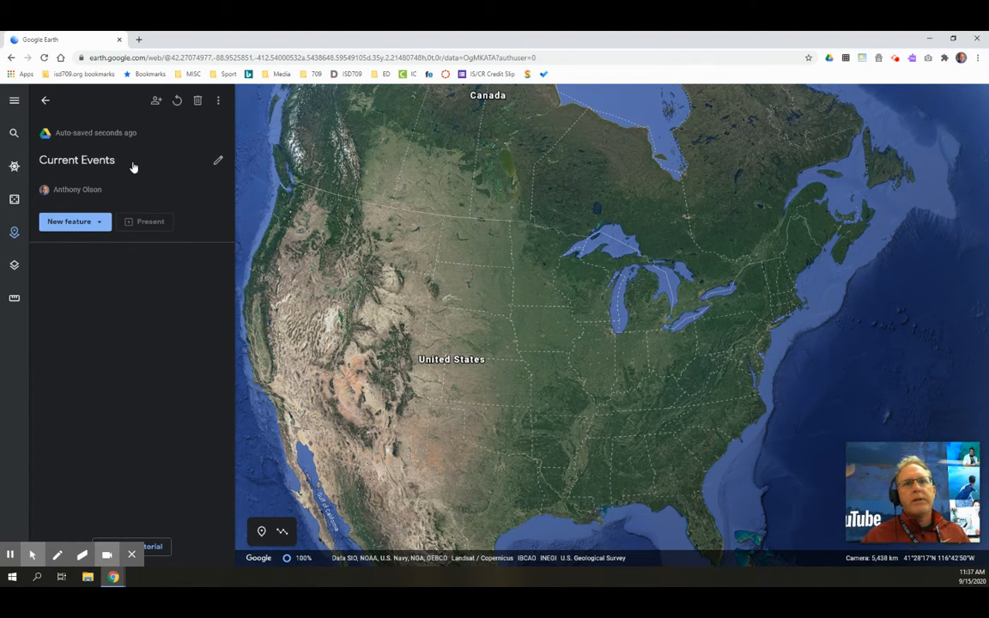
Extend the project title with an underscore followed by the teacher's name
click(134, 165)
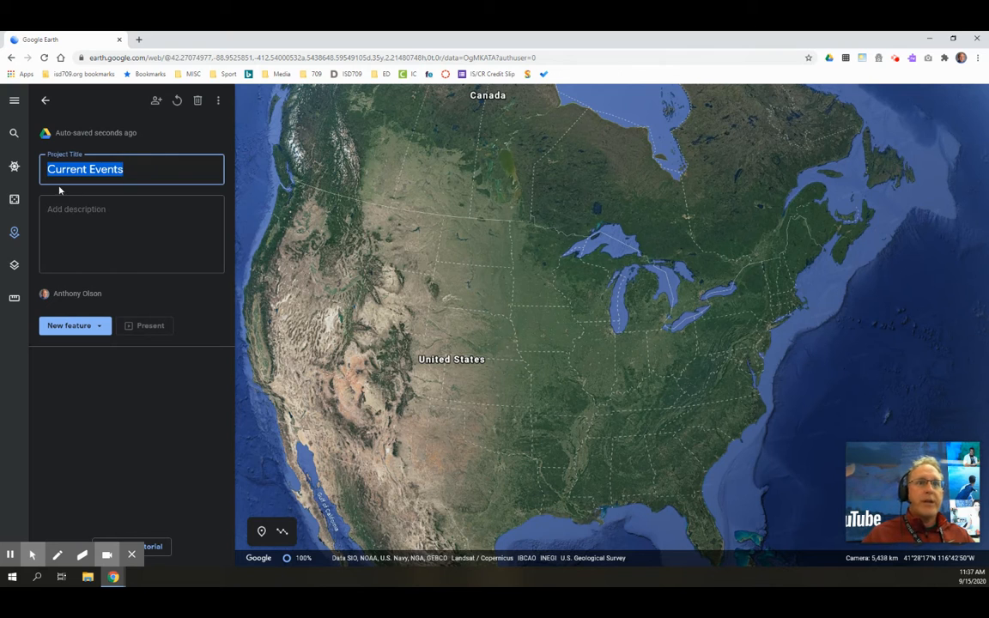
click(160, 167)
text(_)
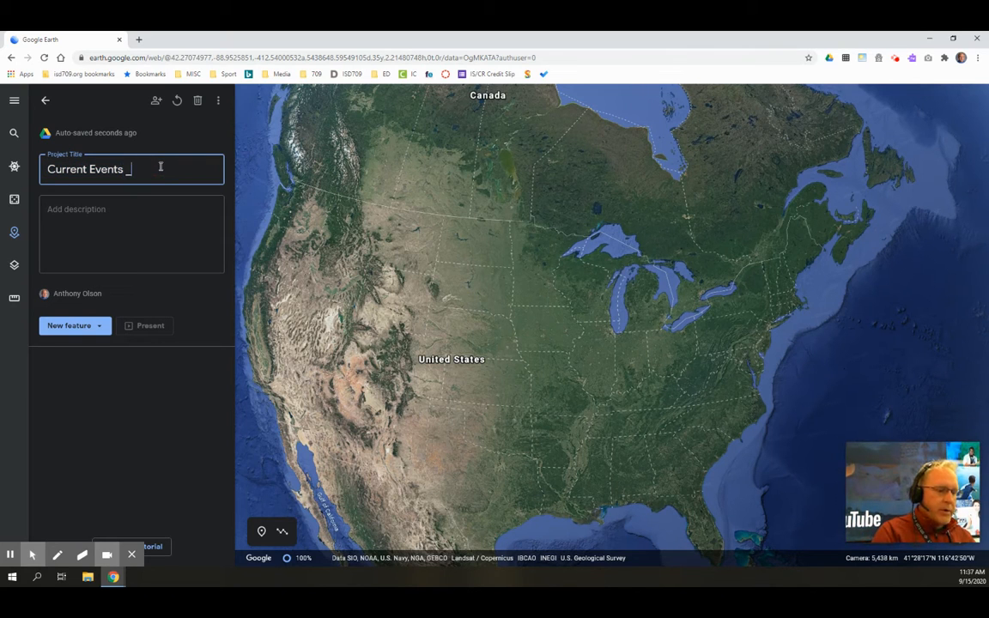
text( Mr. Olson)
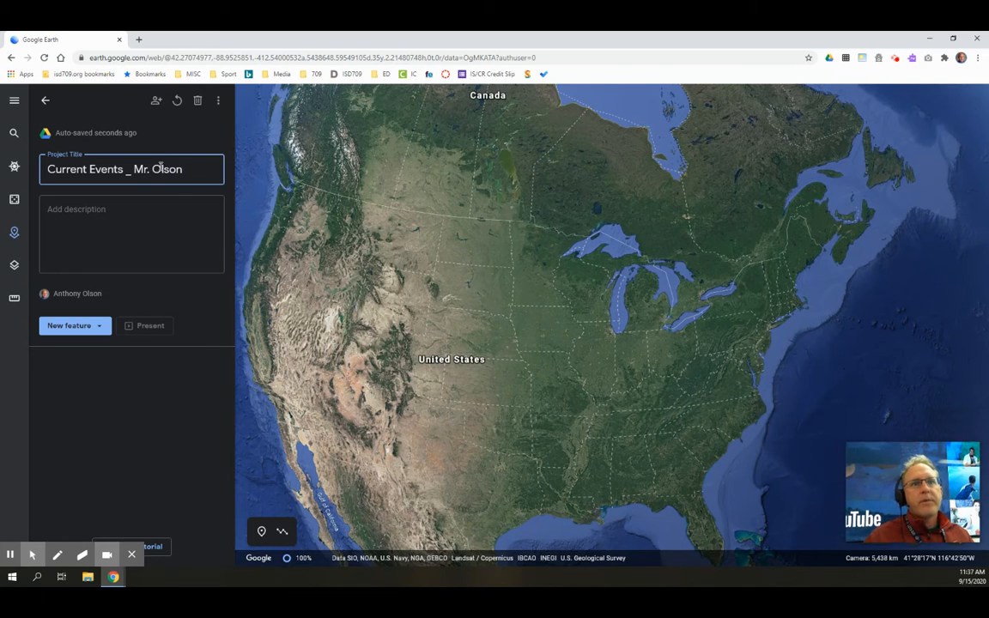
click(136, 214)
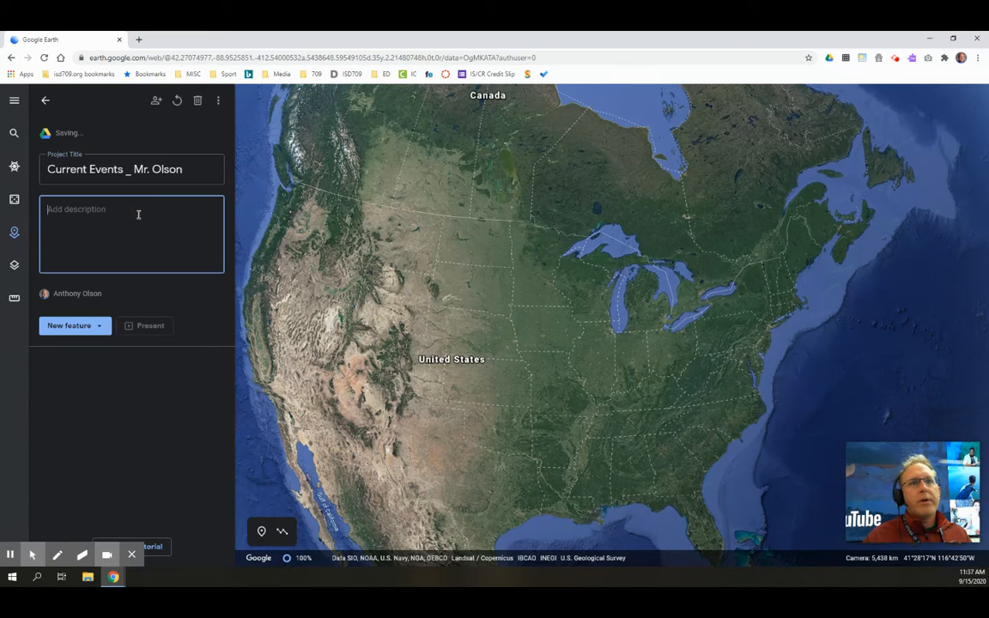
Examine California and the surrounding western states on the globe from different distances and angles
click(77, 326)
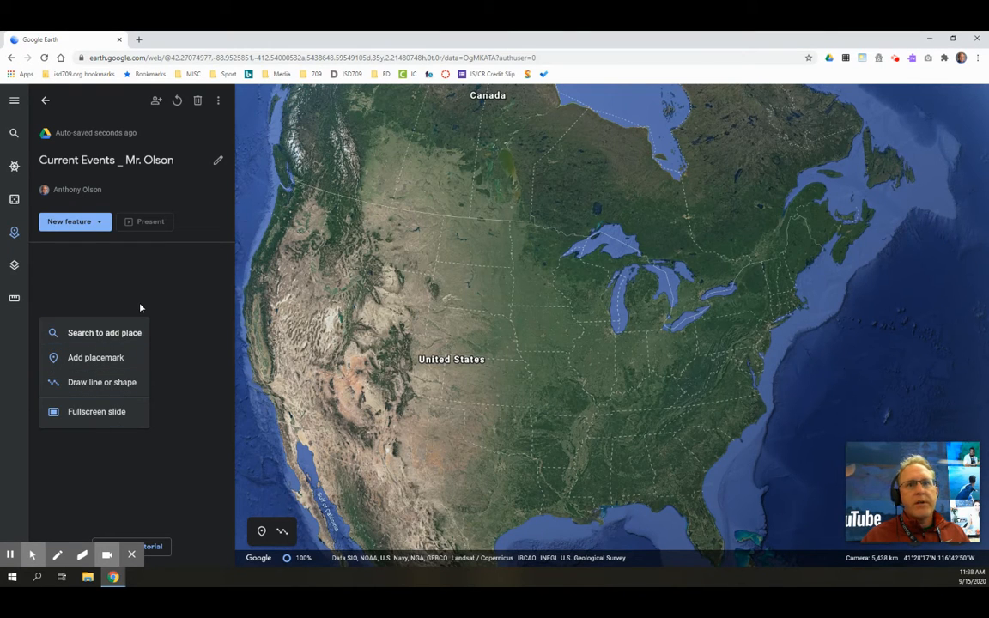
click(284, 297)
drag(289, 276, 337, 352)
scroll(337, 352, up, 5)
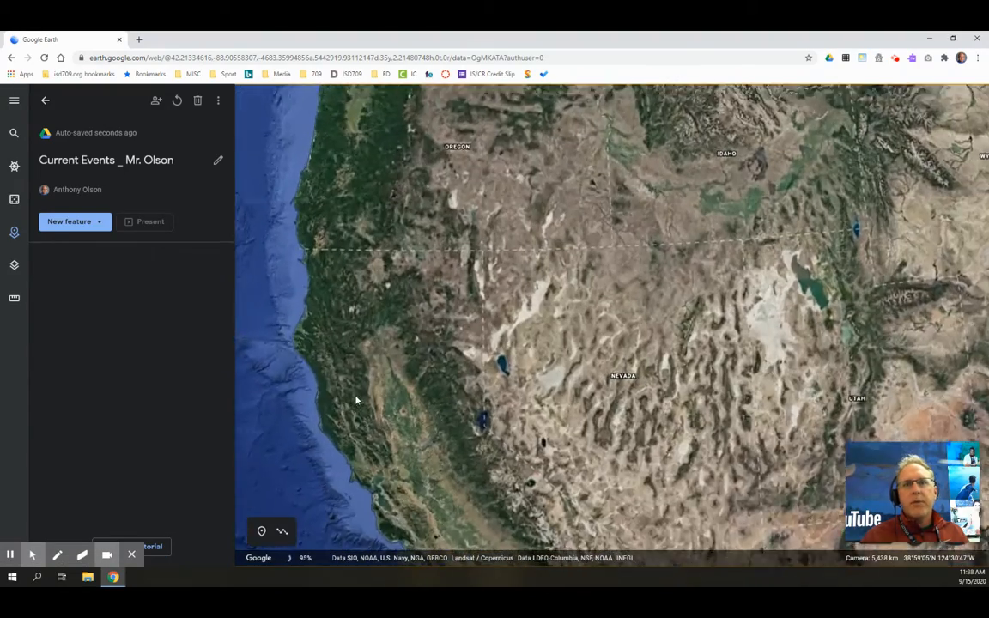
drag(356, 401, 294, 254)
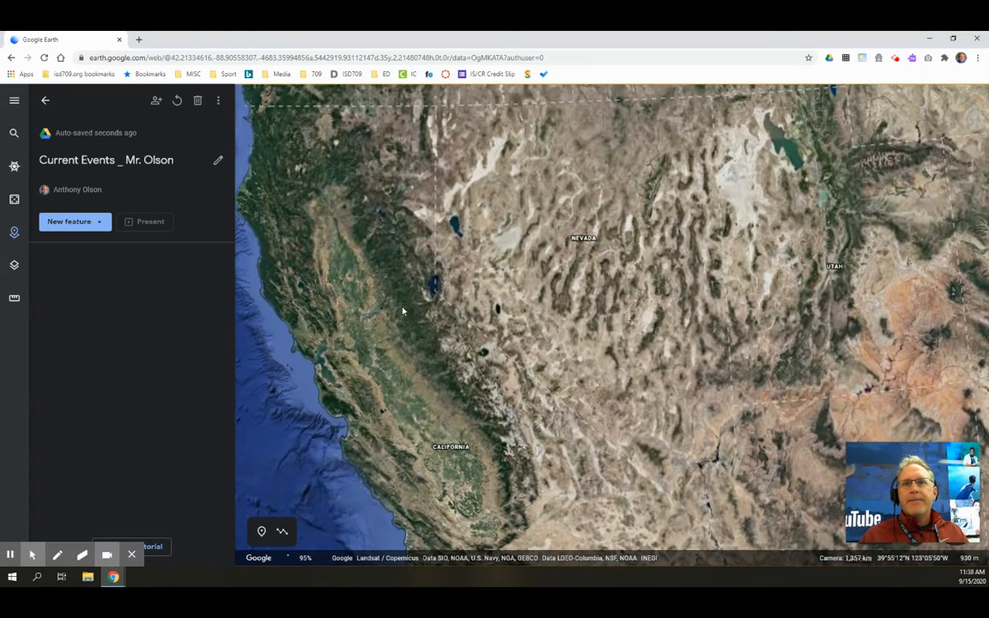
scroll(392, 312, down, 2)
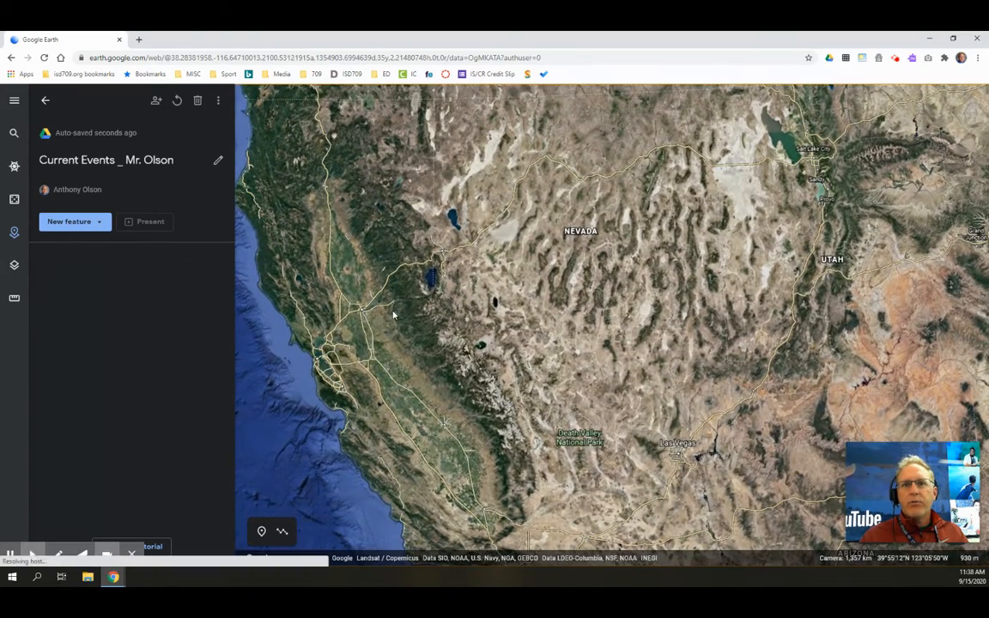
scroll(392, 342, up, 2)
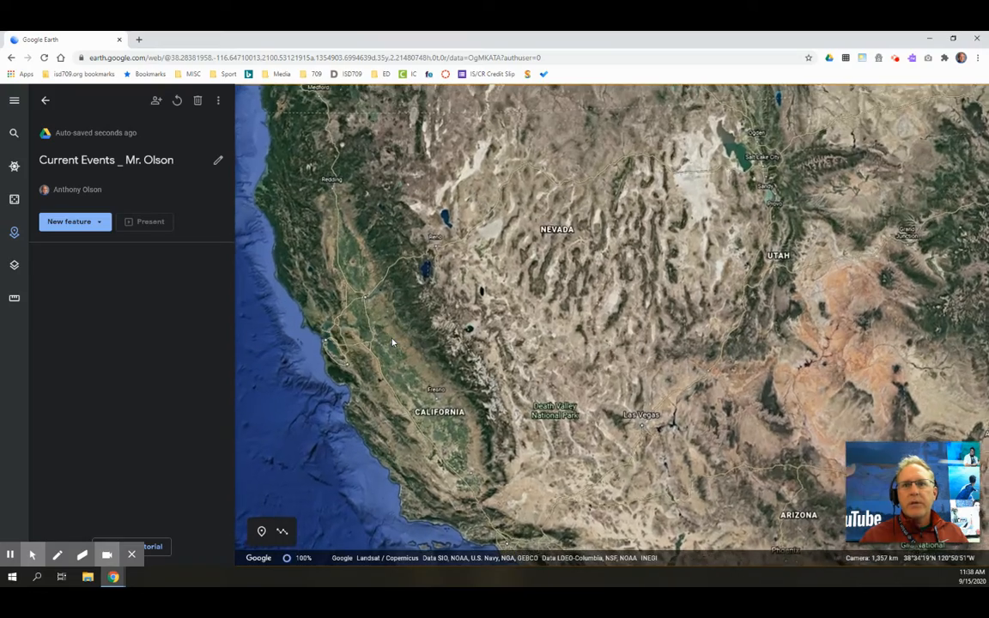
drag(303, 272, 301, 245)
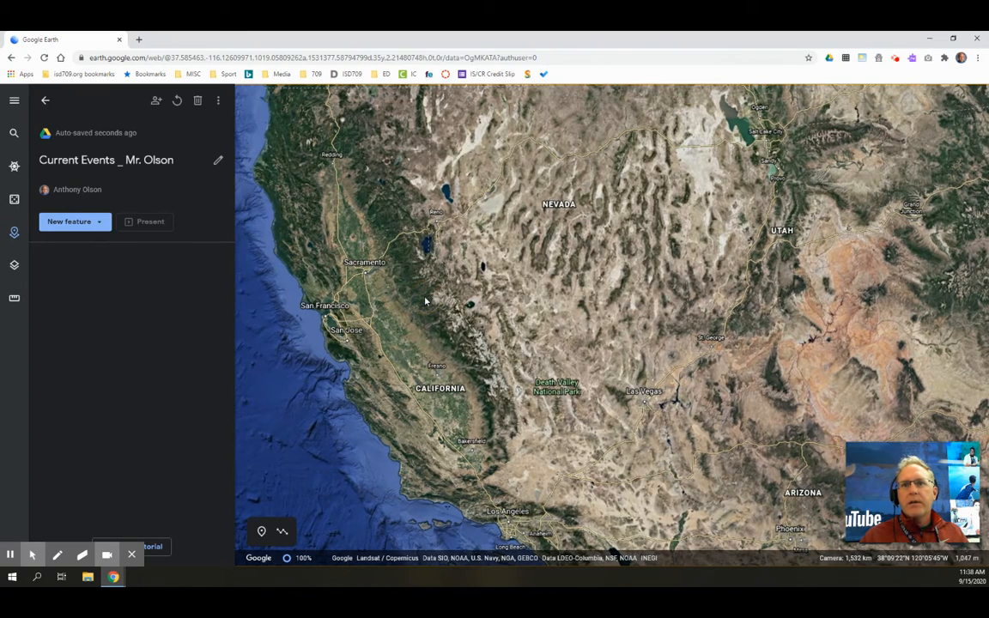
scroll(425, 300, down, 1)
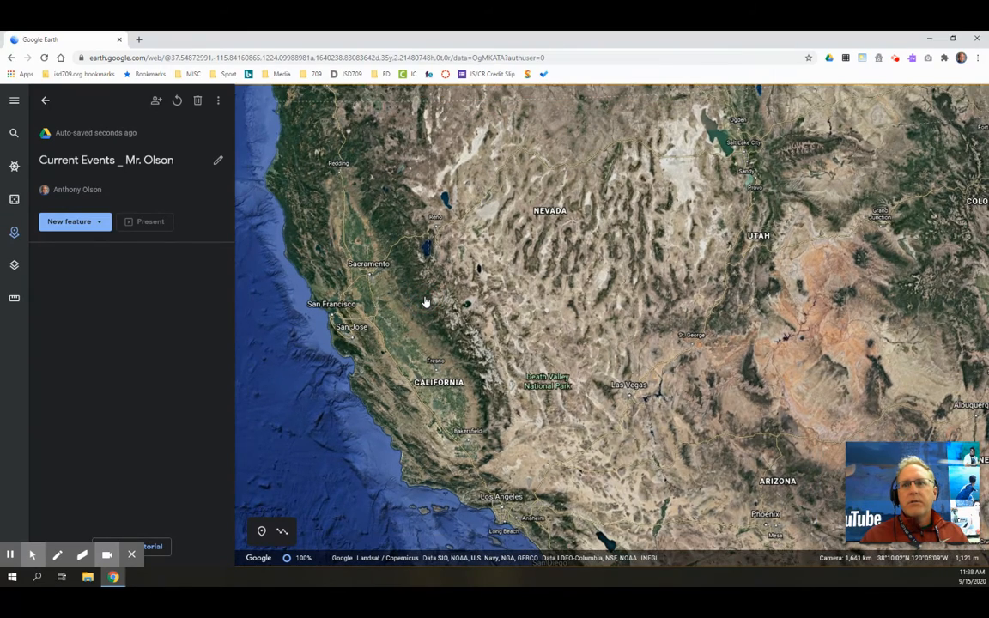
scroll(425, 301, down, 3)
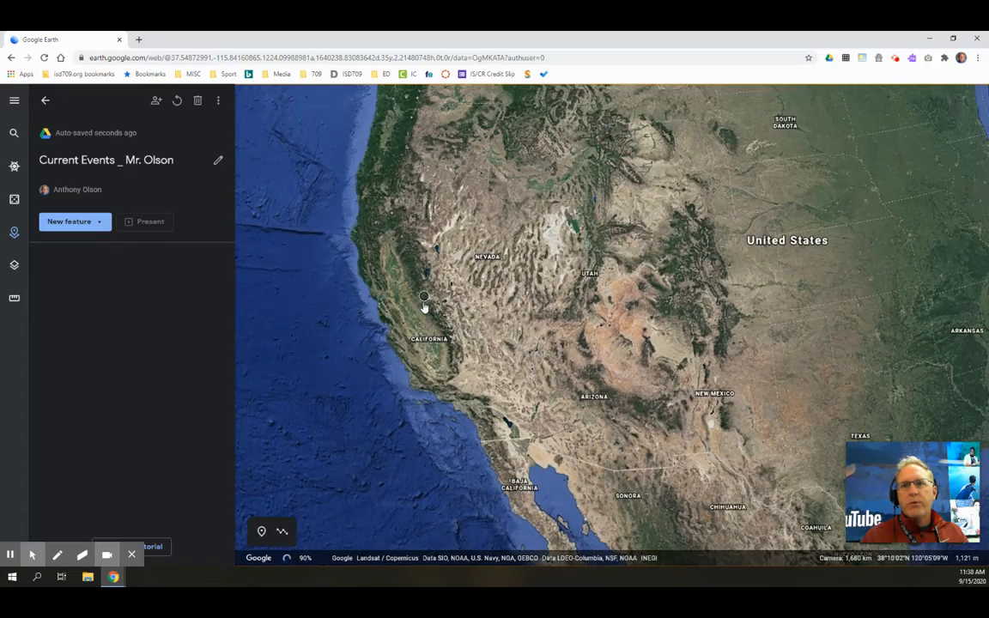
scroll(391, 307, up, 2)
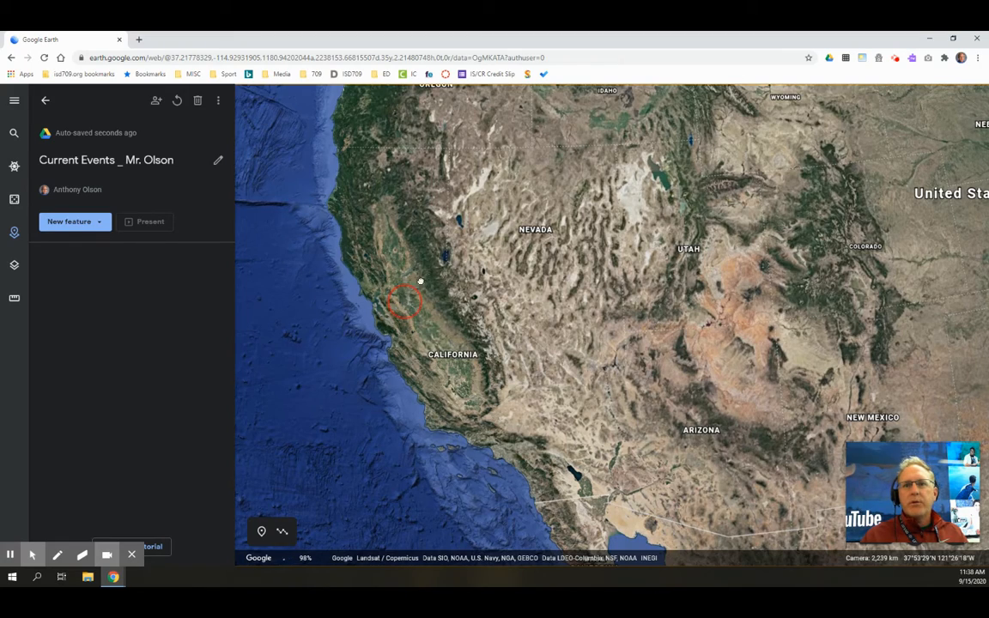
drag(421, 281, 351, 251)
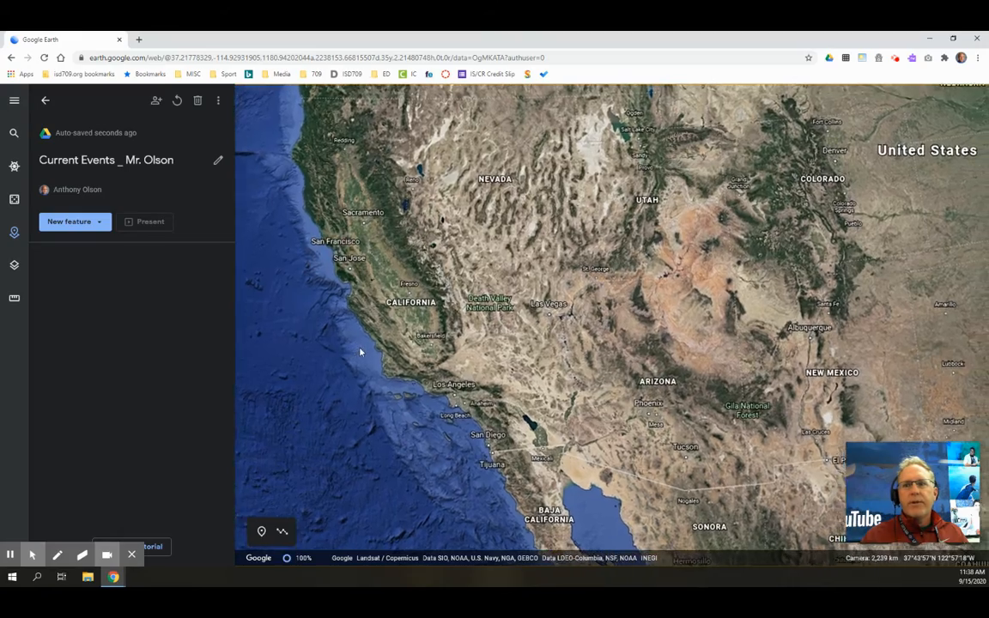
mouse_move(366, 302)
shift+mouse_down()
mouse_move(370, 262)
mouse_move(365, 301)
mouse_move(386, 335)
mouse_move(445, 307)
mouse_move(405, 296)
mouse_move(371, 305)
shift+mouse_up()
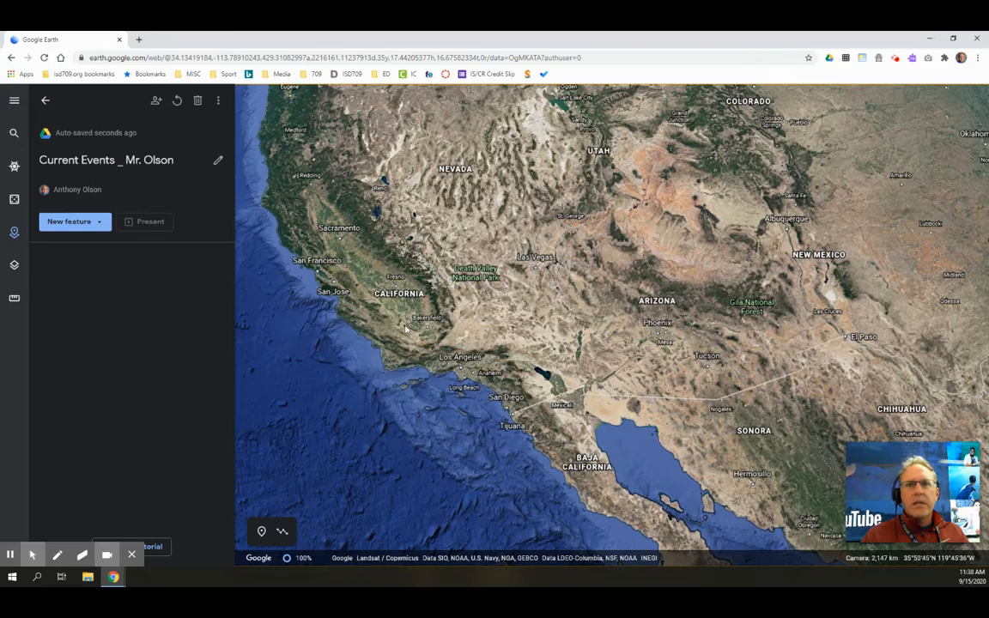
middle_drag(405, 322, 389, 279)
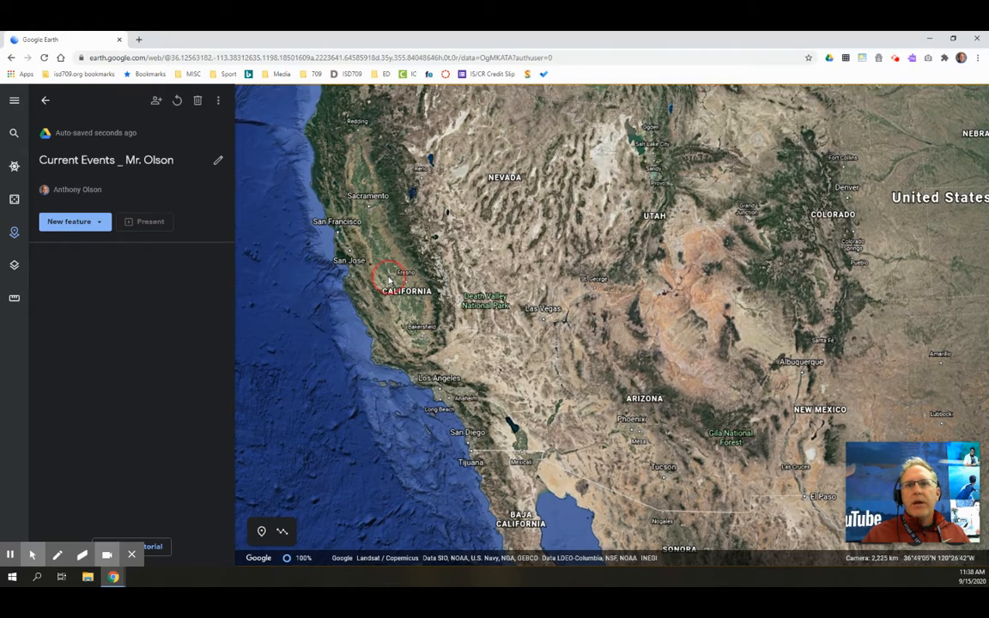
middle_drag(393, 330, 415, 343)
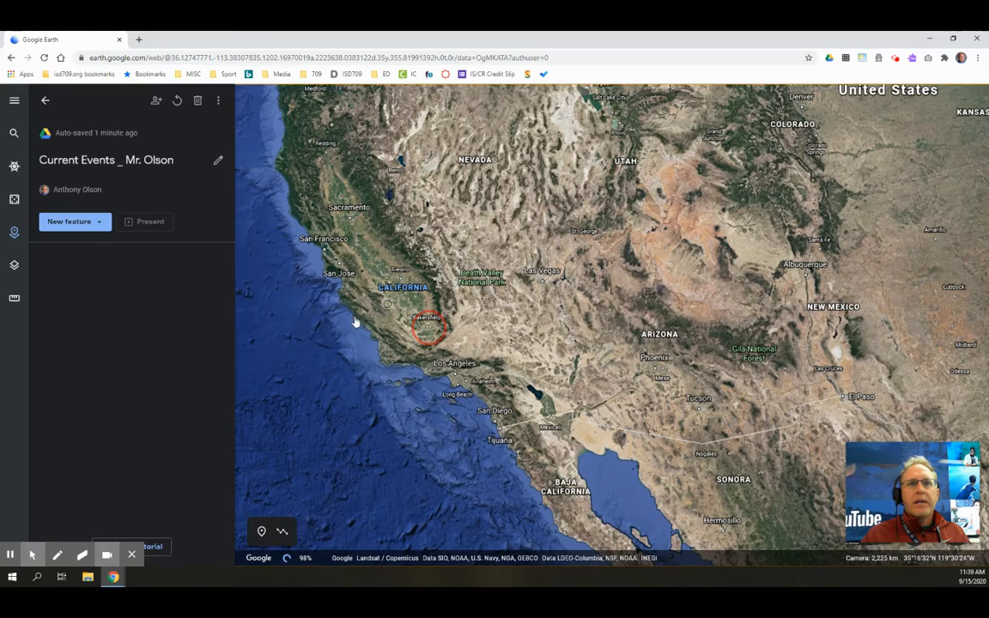
drag(354, 318, 352, 344)
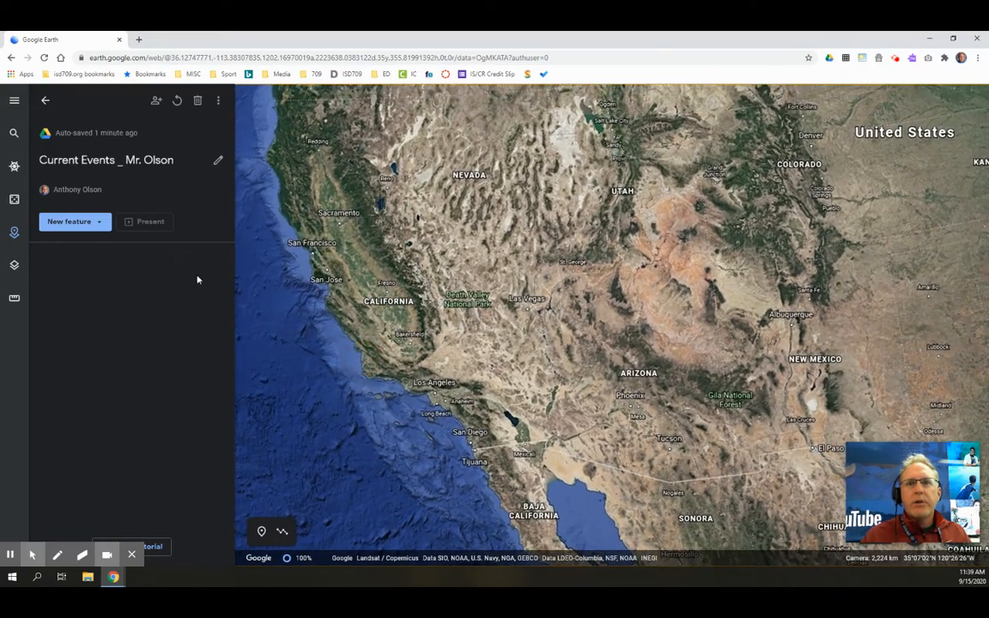
Add a new placemark to the project in northern California, northwest of Sacramento
click(83, 228)
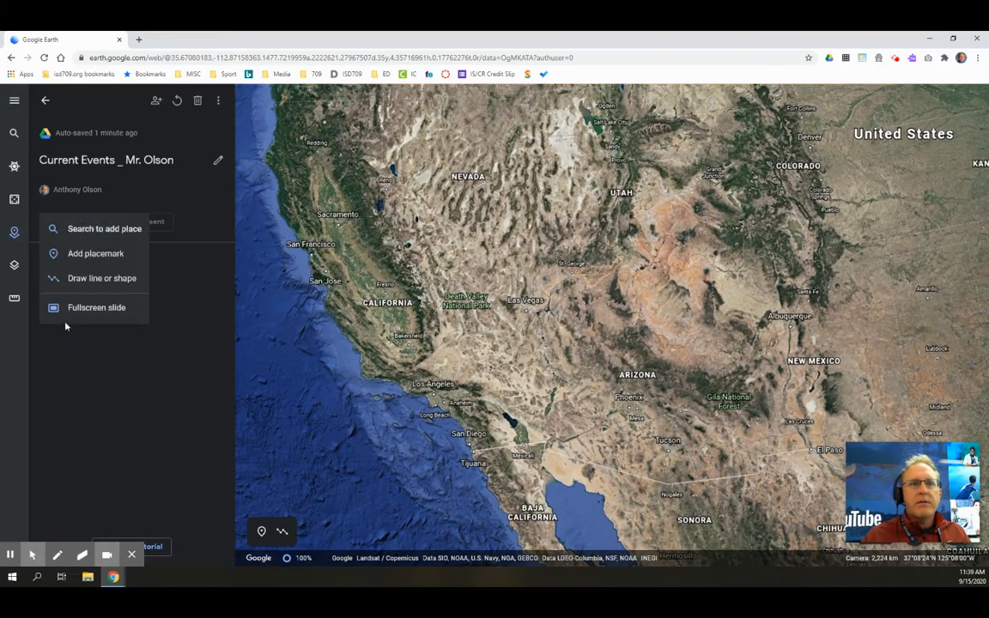
click(83, 254)
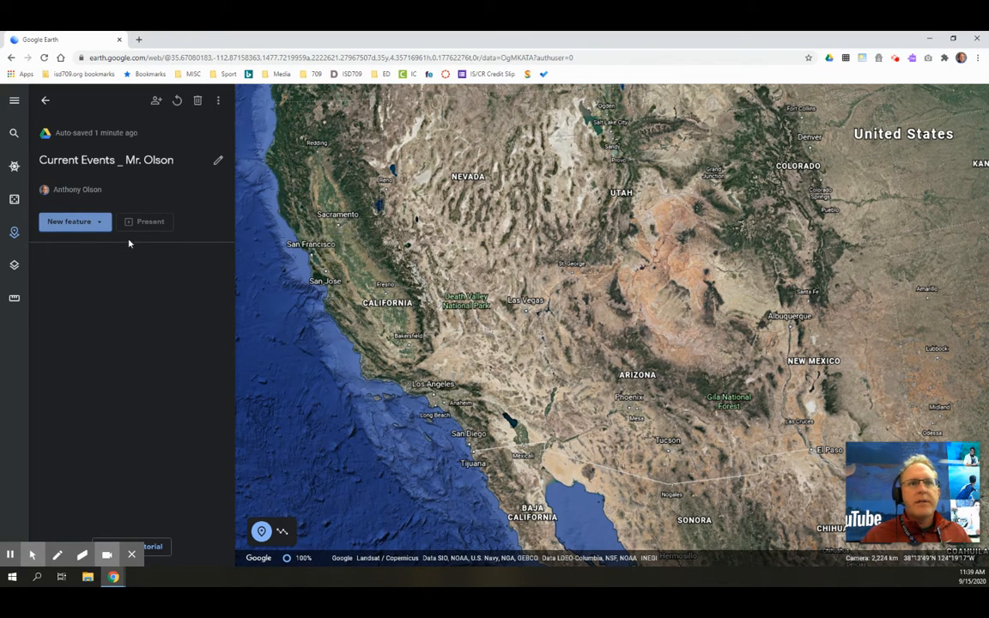
click(98, 227)
click(94, 254)
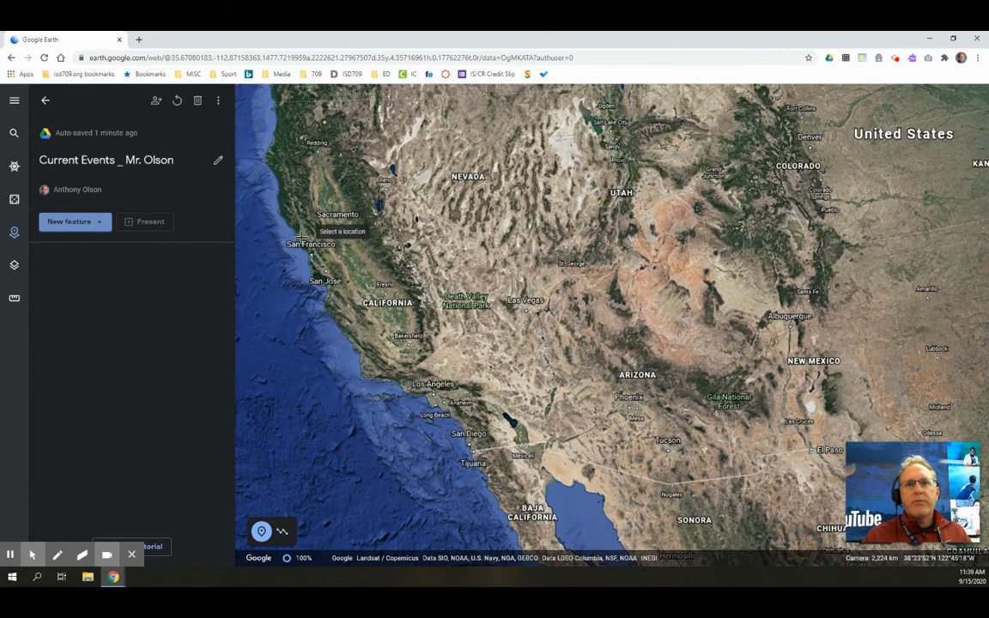
scroll(300, 237, up, 2)
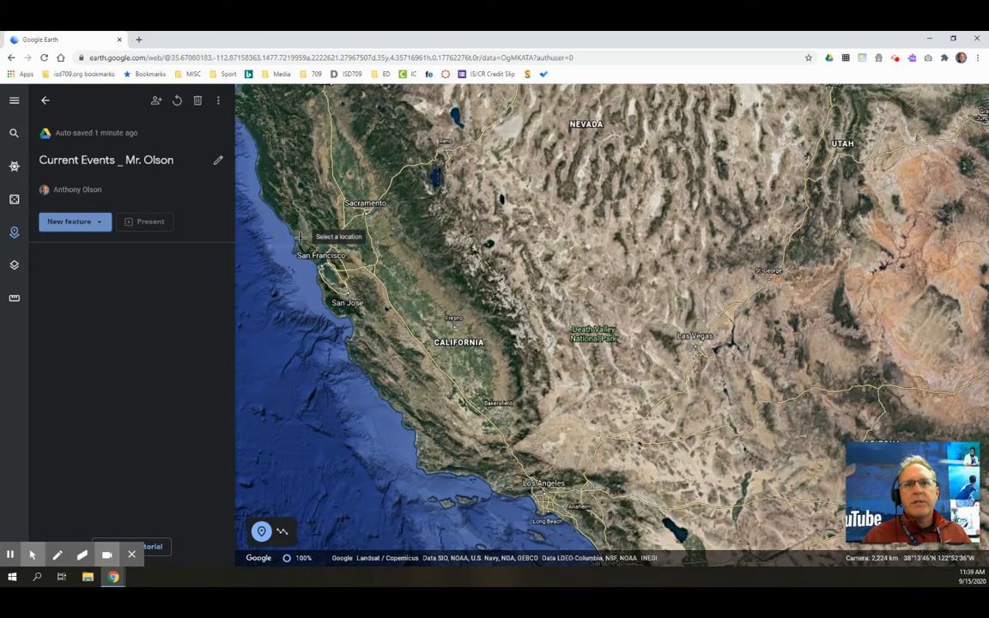
scroll(299, 237, up, 1)
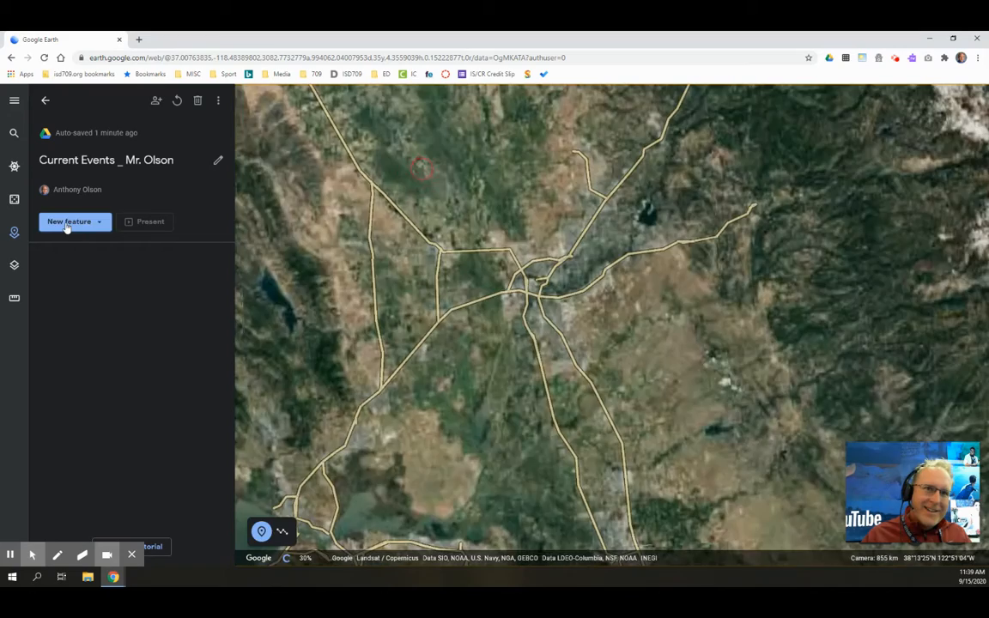
click(67, 223)
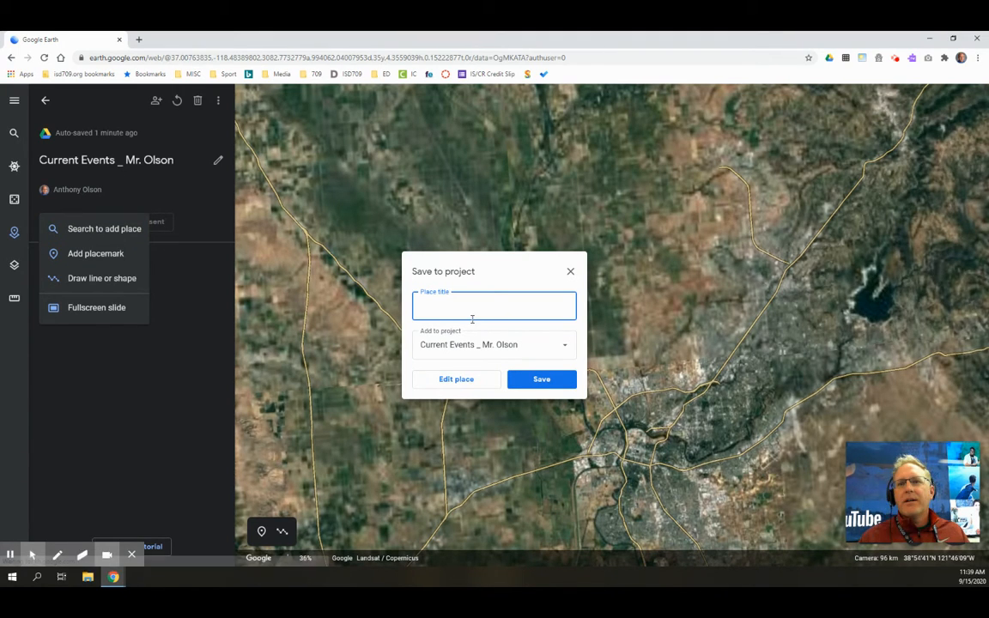
Title the placemark "Wildfire story", keep it assigned to the current events project, and open the place for editing
click(469, 314)
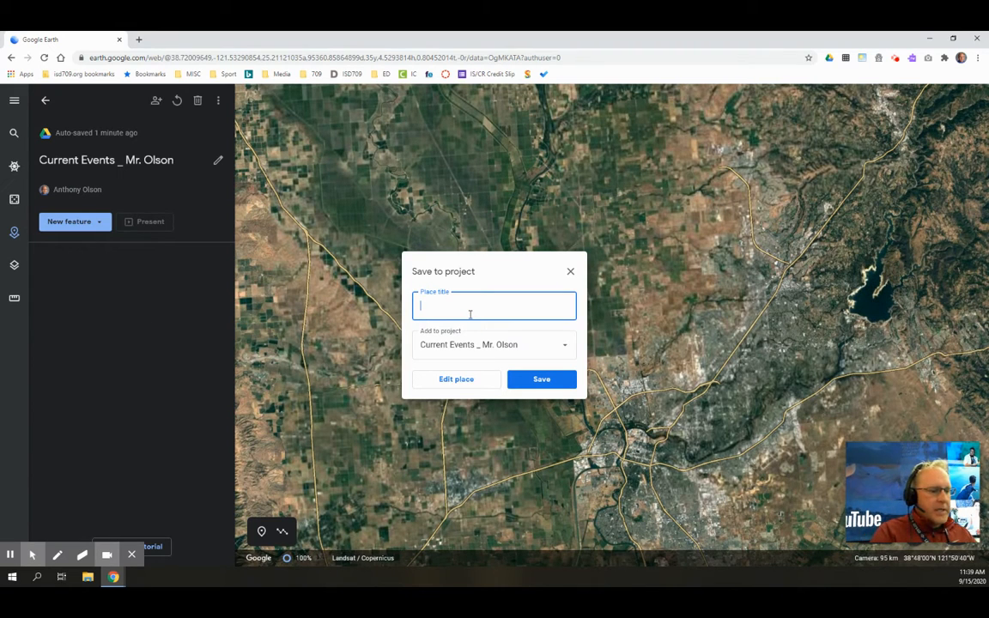
text(Wild)
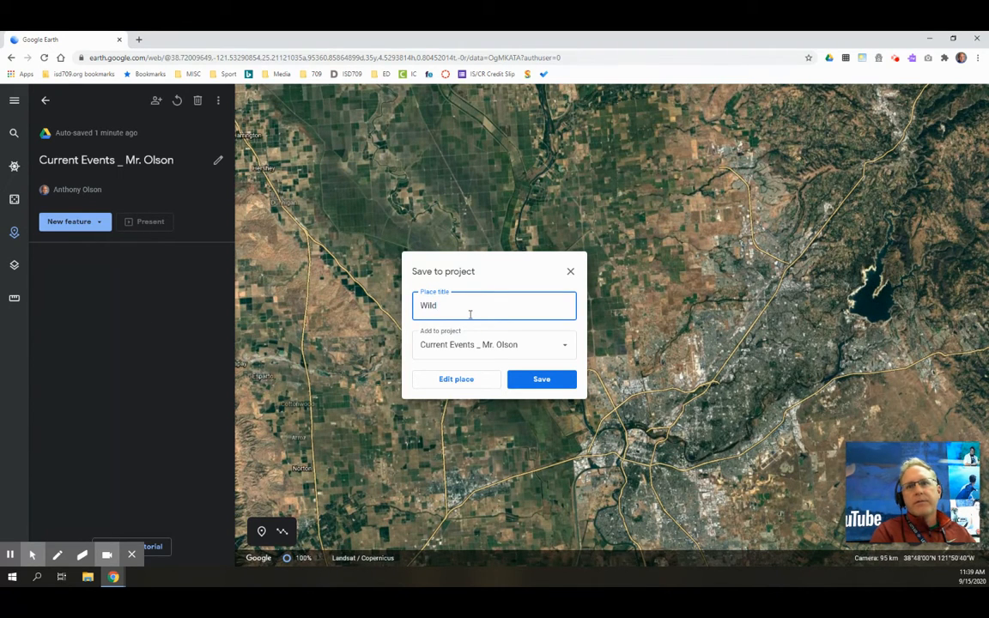
text(fire story)
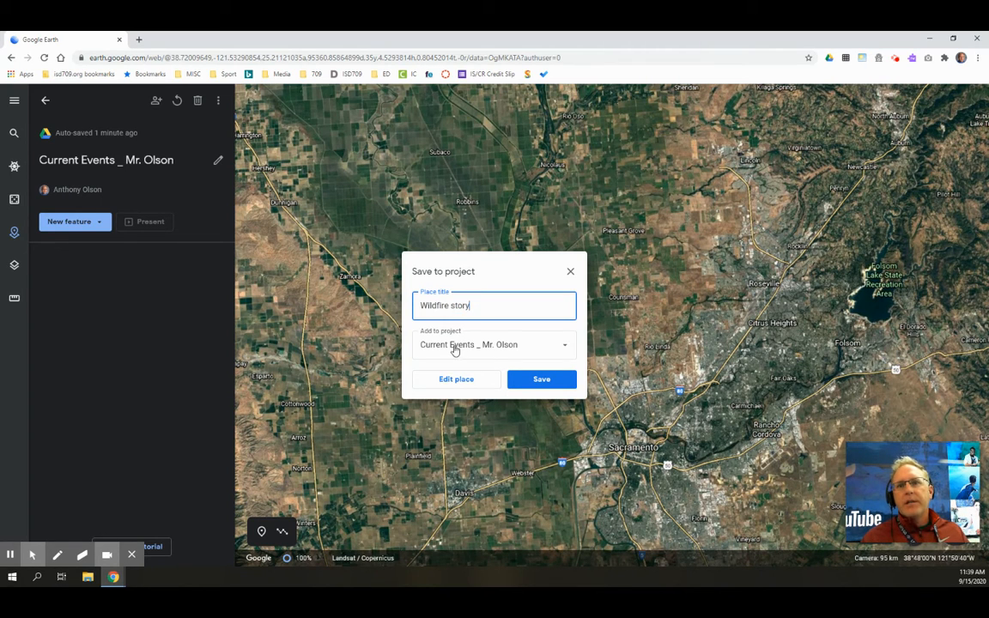
click(452, 345)
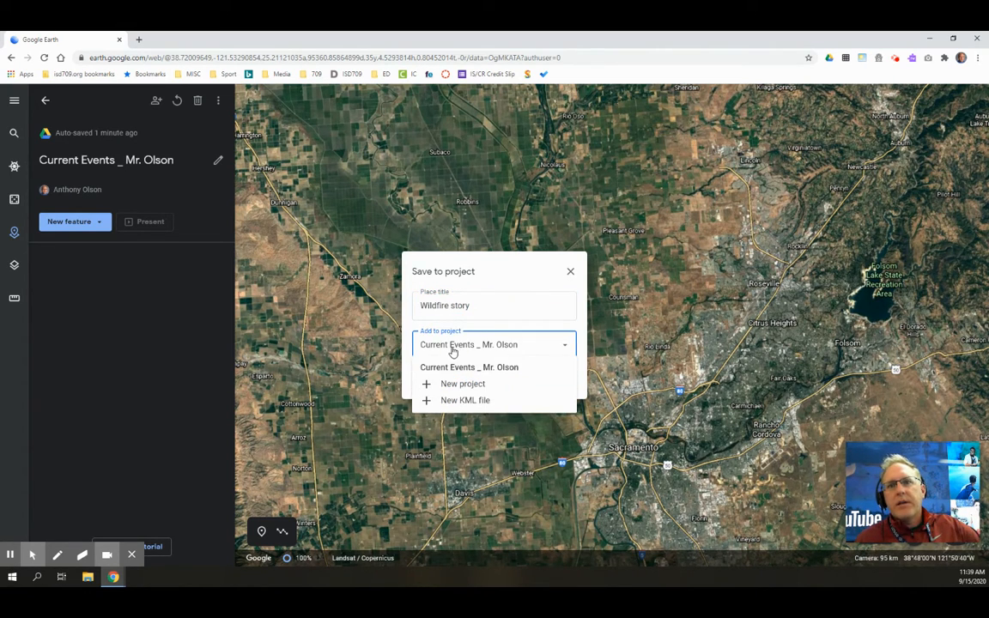
click(513, 347)
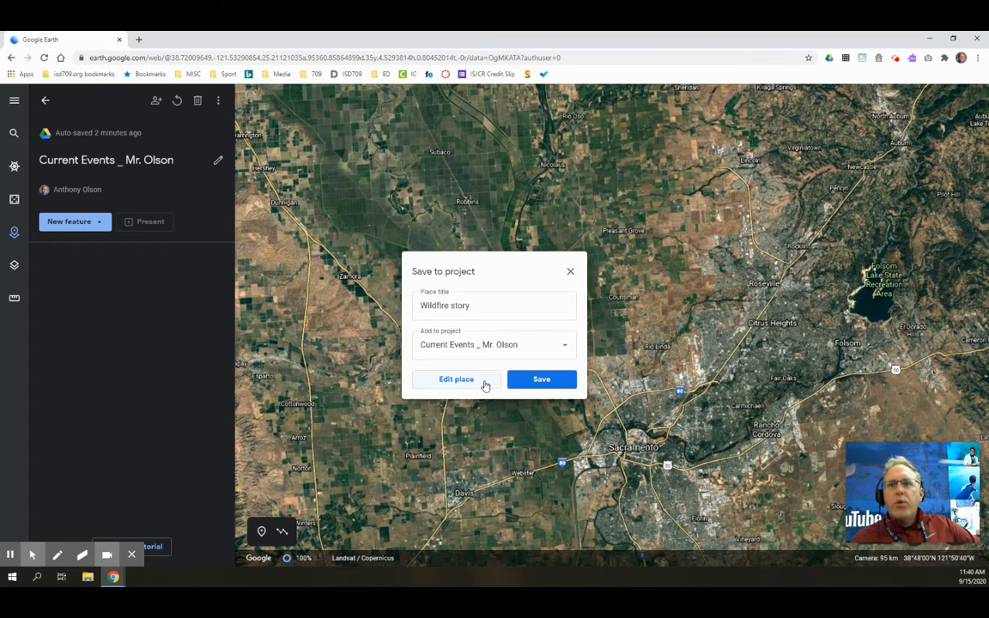
click(483, 384)
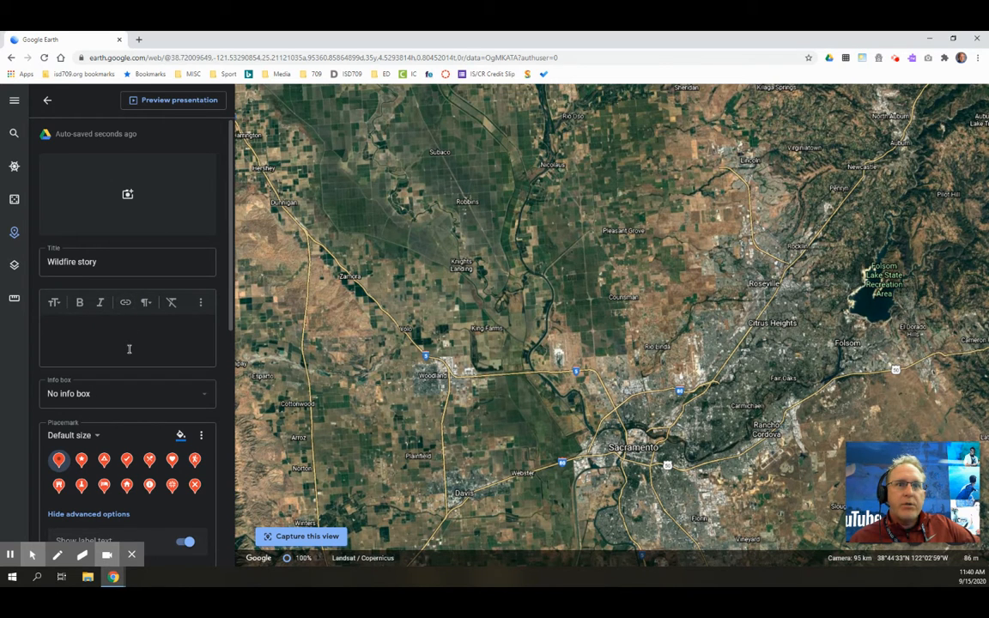
Look through the placemark's icon, label, coordinate and manual view settings, and return to the project overview
scroll(132, 381, down, 1)
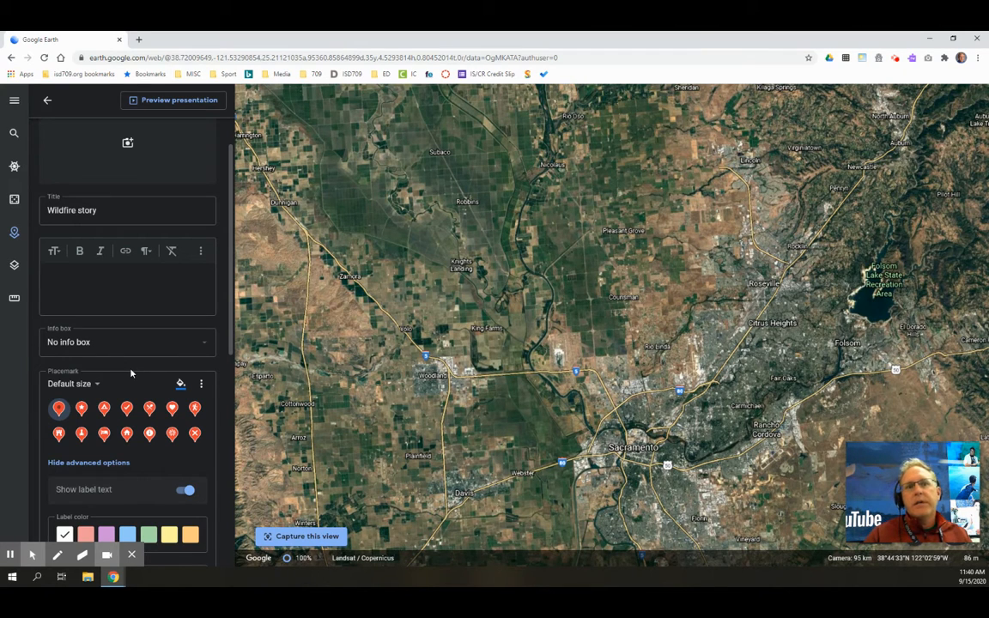
scroll(133, 372, down, 2)
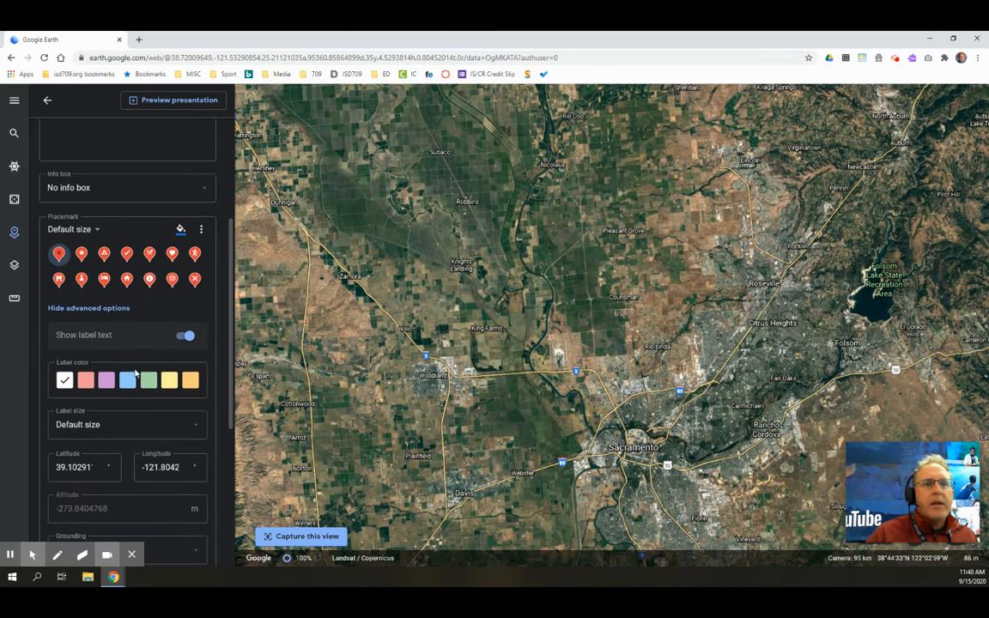
scroll(151, 407, down, 3)
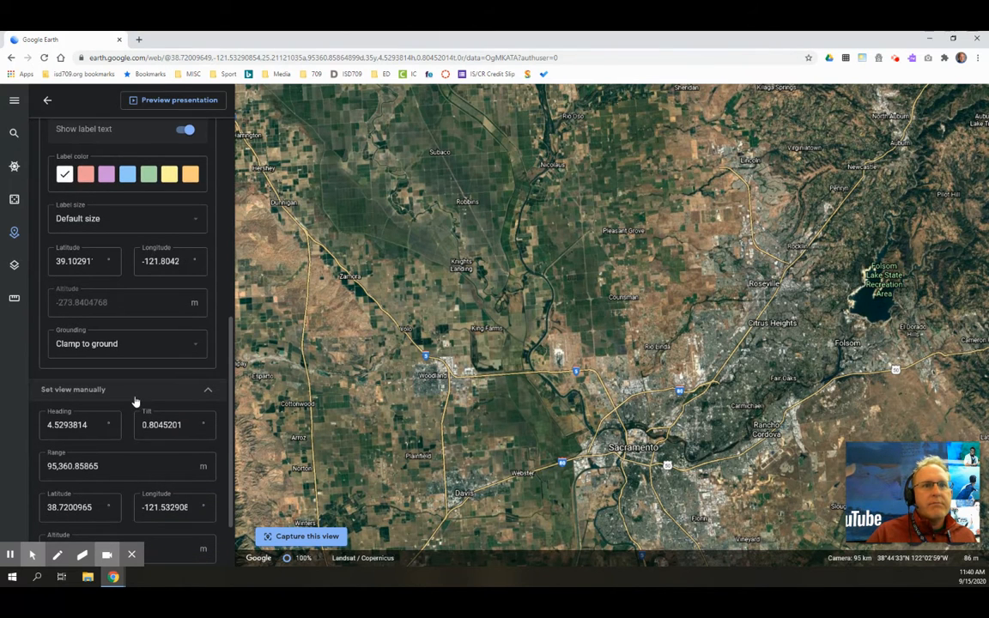
scroll(140, 399, down, 1)
scroll(143, 403, up, 6)
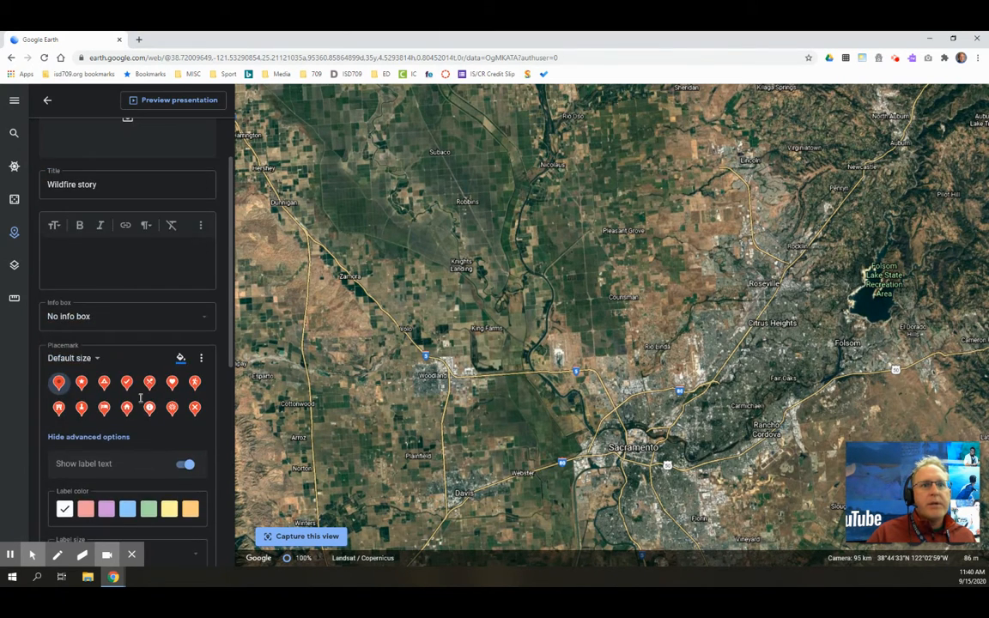
scroll(147, 427, up, 1)
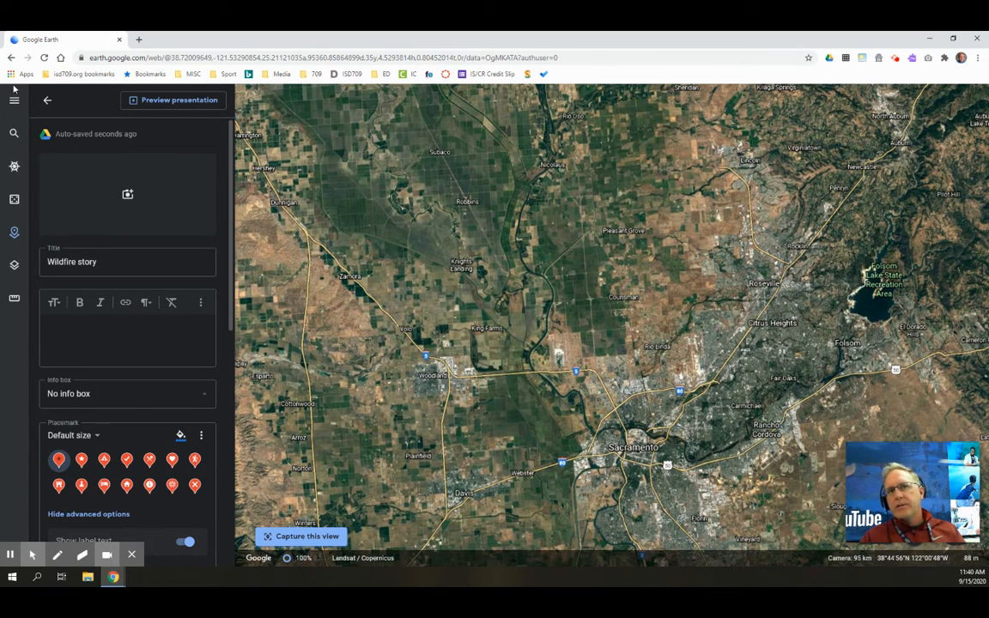
click(47, 100)
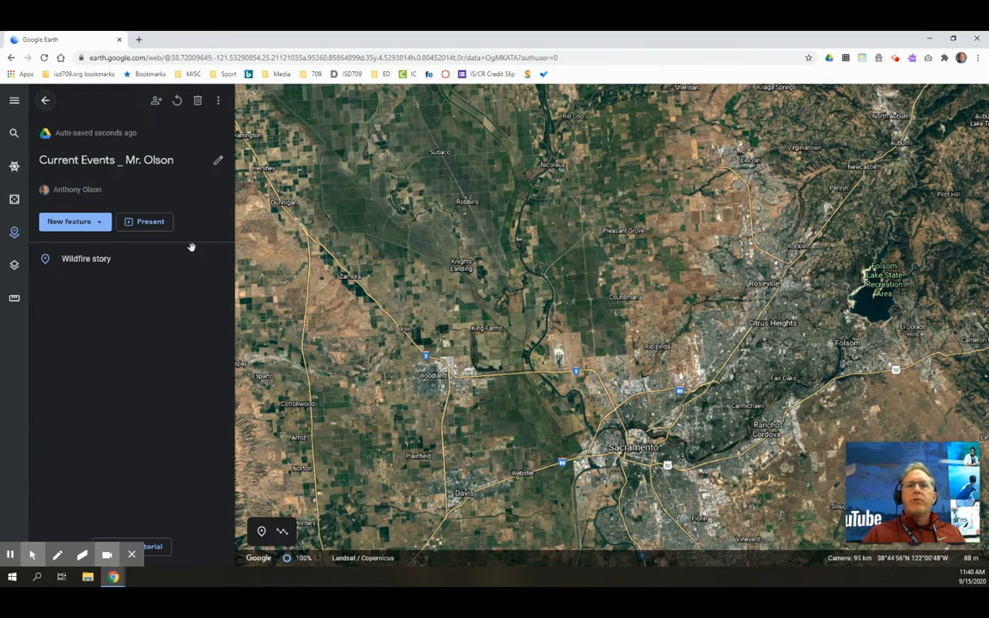